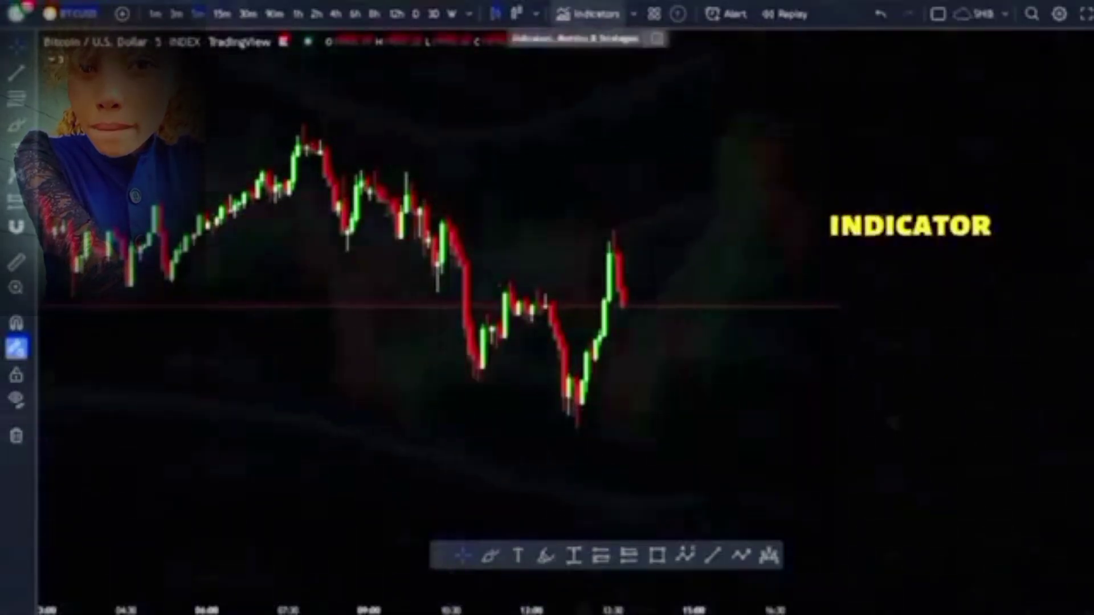
Search the indicators for "volume profile".
click(590, 13)
text(volume profil)
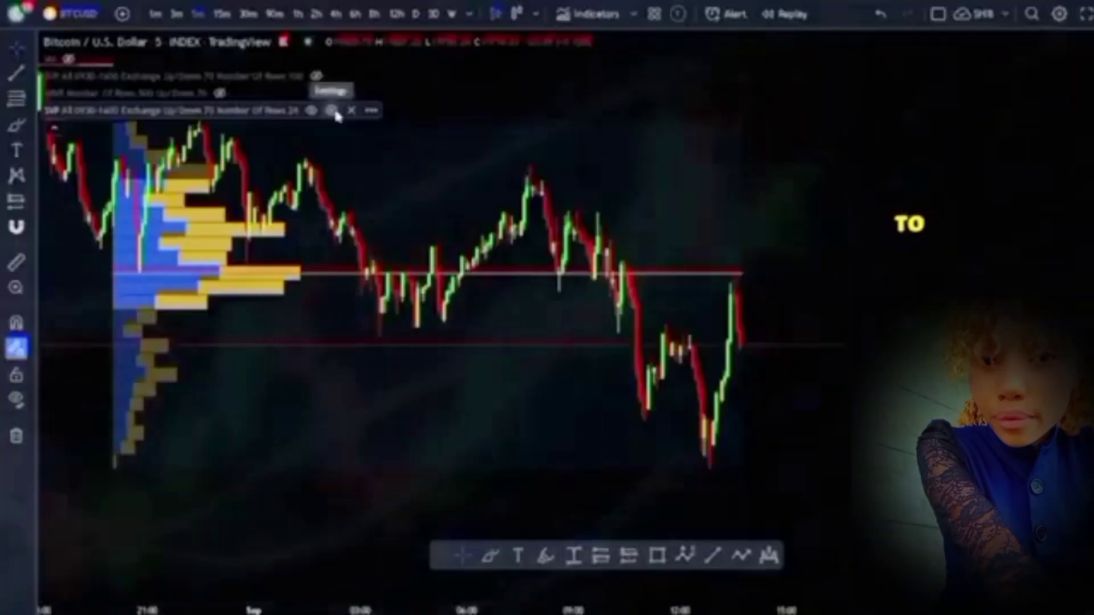
Set the row size of the session volume profile (SVP) with 24 rows to 100.
click(331, 112)
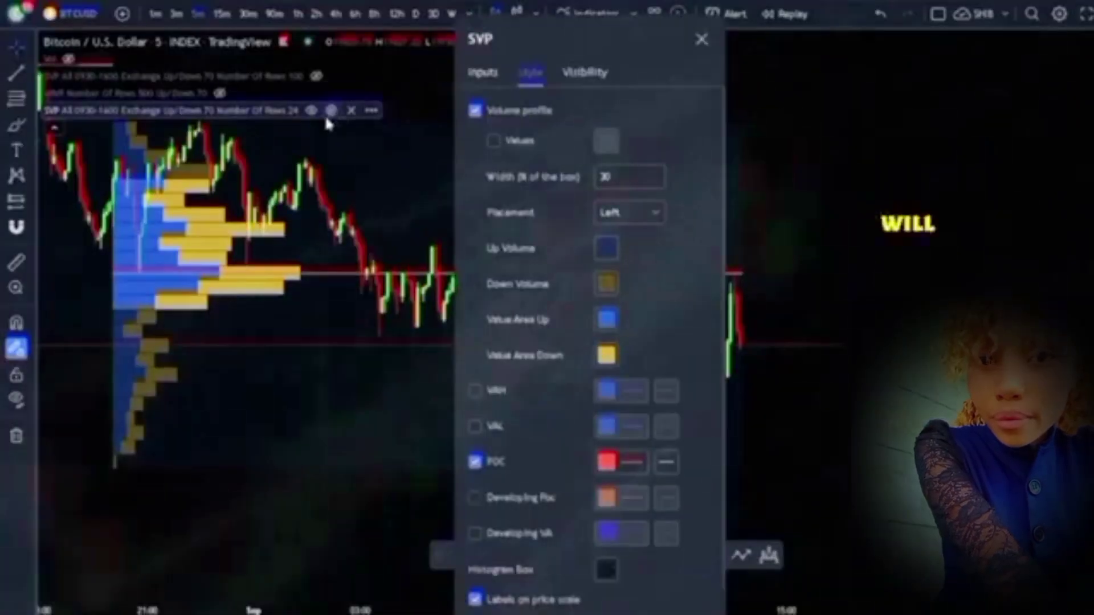
click(483, 72)
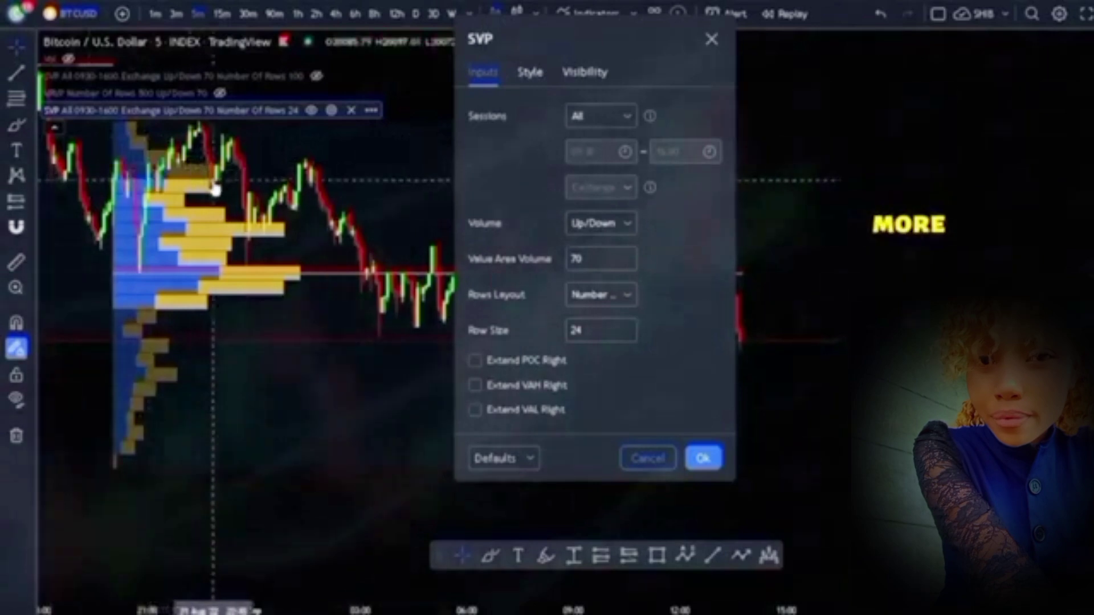
click(612, 338)
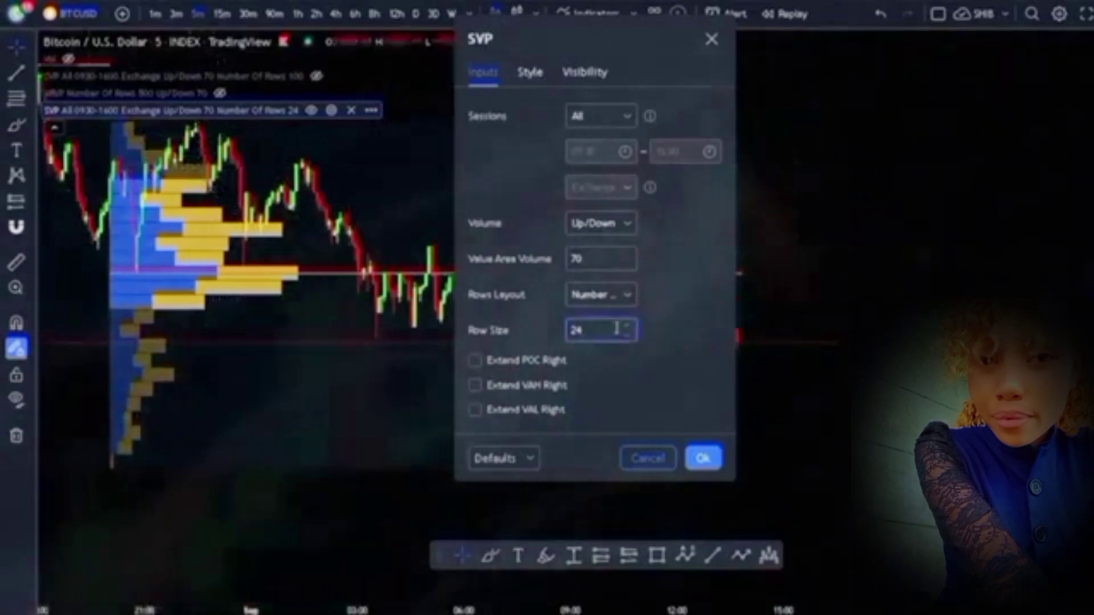
key(BackSpace)
key(BackSpace)
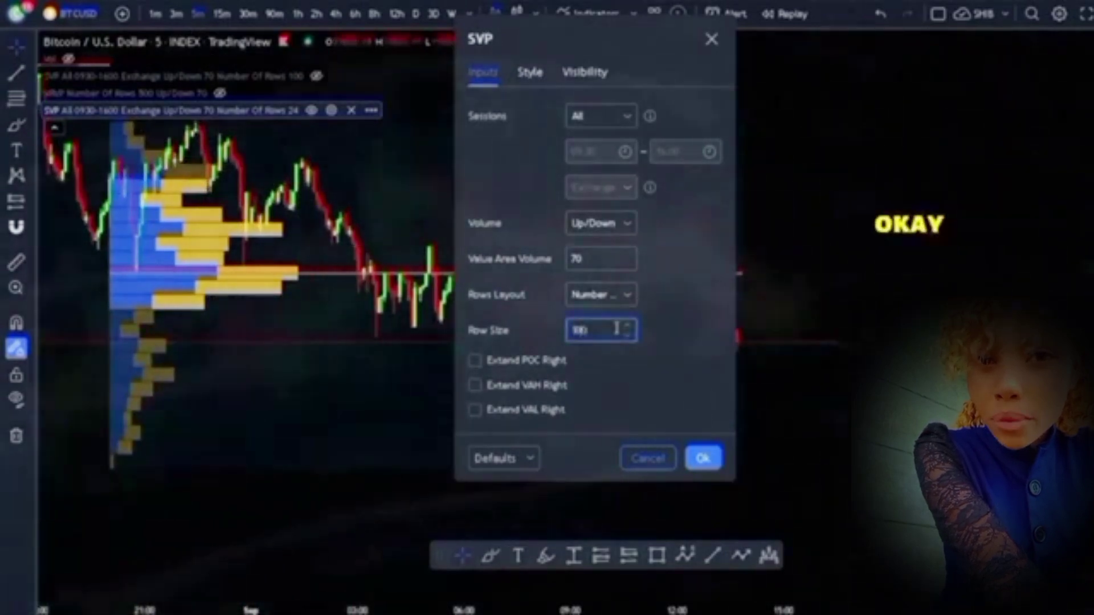
click(702, 459)
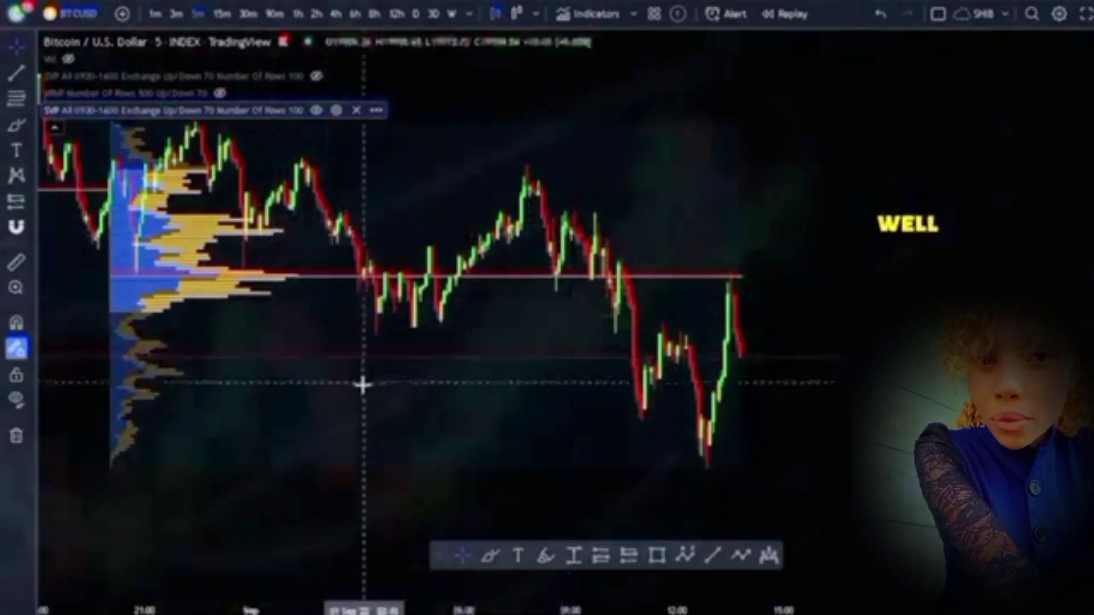
Circle three small volume clusters in the lower part of the session volume profile with the brush.
drag(945, 319, 945, 260)
scroll(686, 283, up, 2)
scroll(401, 335, up, 3)
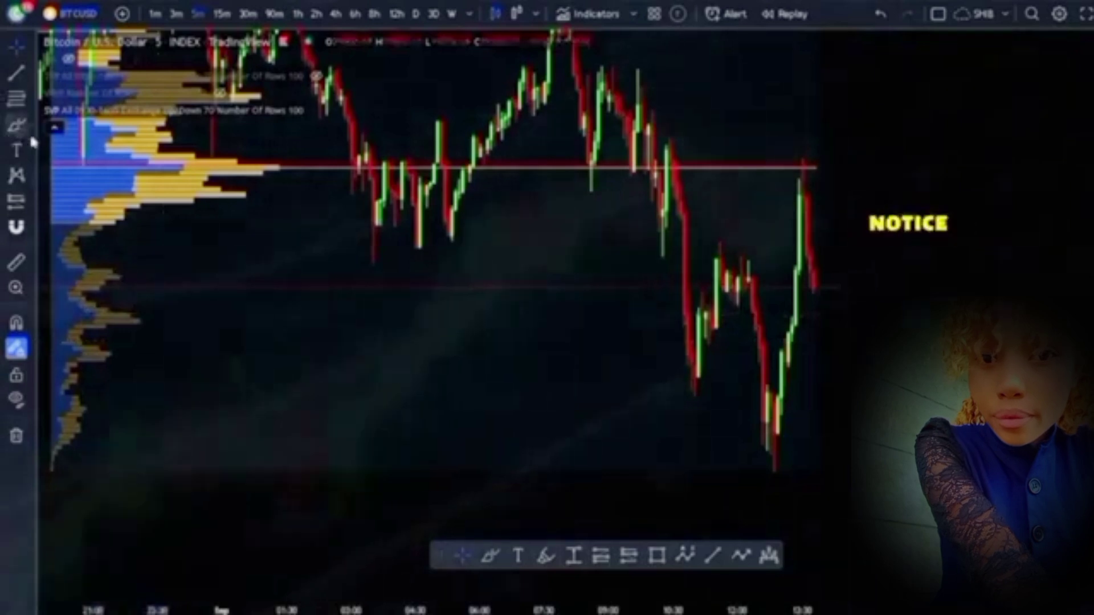
drag(162, 324, 90, 354)
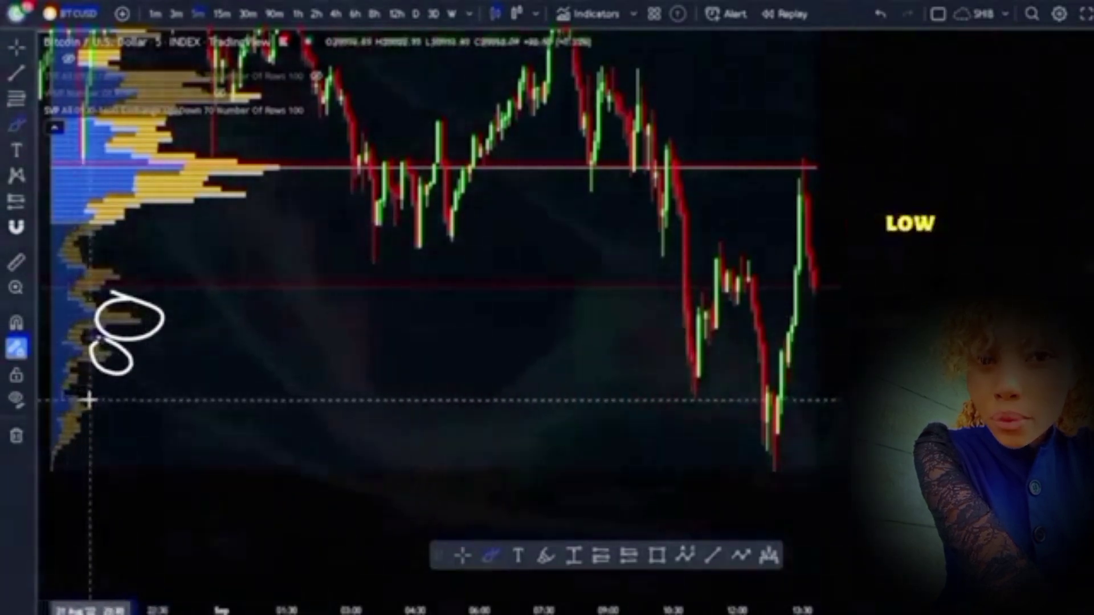
mouse_move(96, 395)
mouse_down()
mouse_move(81, 392)
mouse_move(85, 422)
mouse_move(94, 398)
mouse_up()
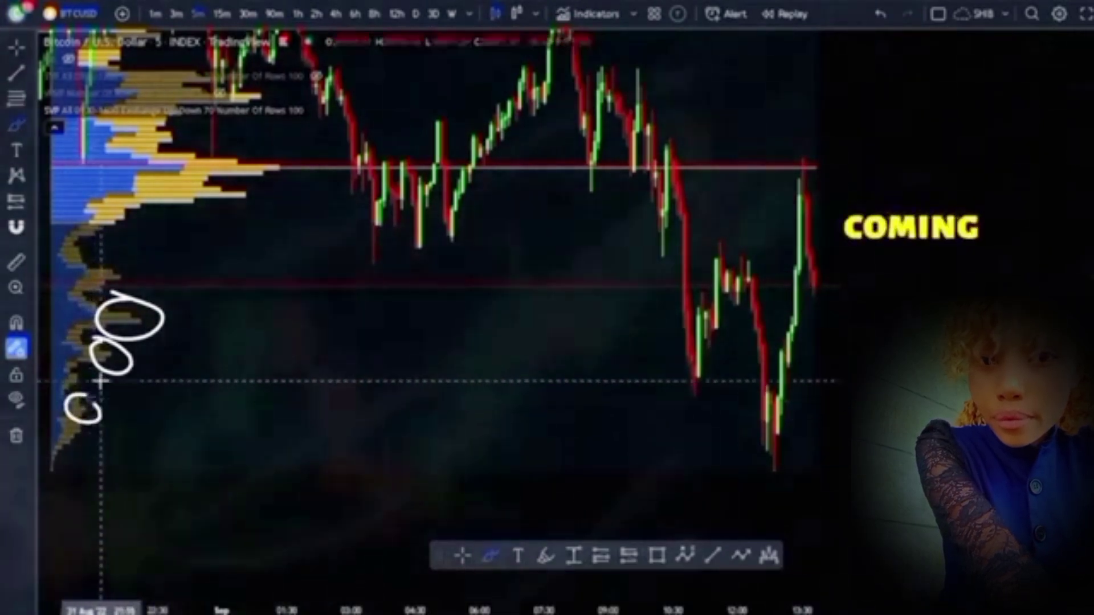
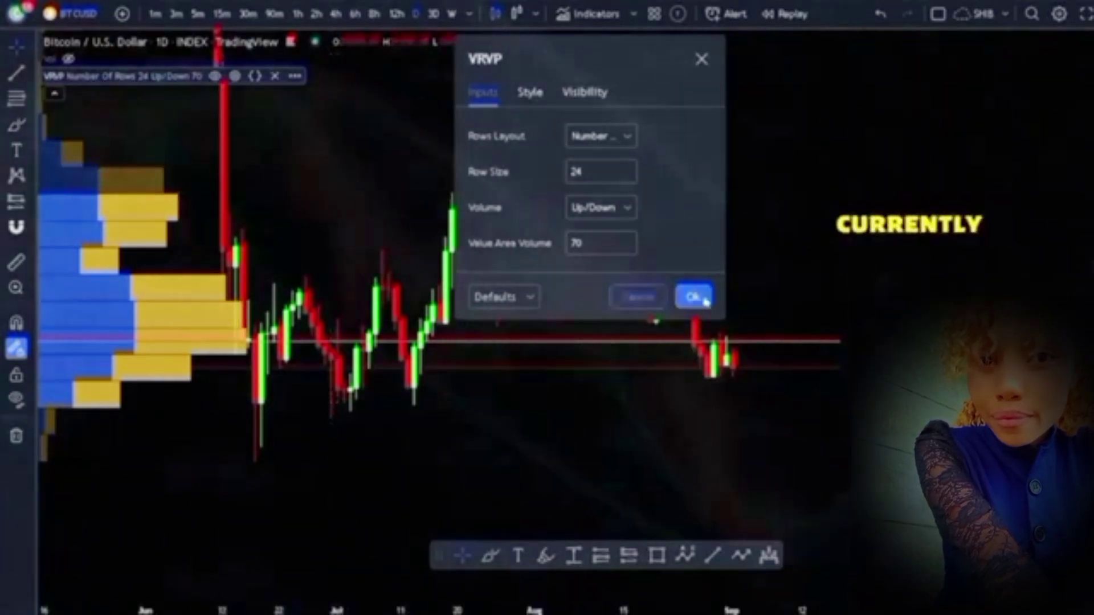
Set the row size of the visible range volume profile (VRVP) on the daily chart to 500.
key(Escape)
scroll(553, 171, down, 3)
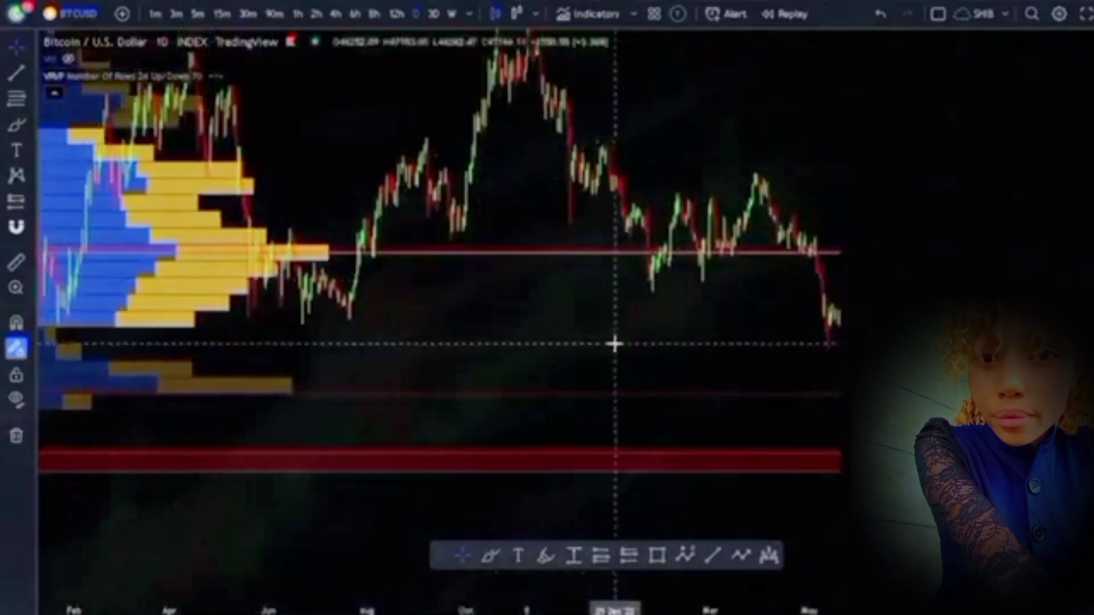
scroll(616, 342, up, 5)
scroll(709, 325, down, 5)
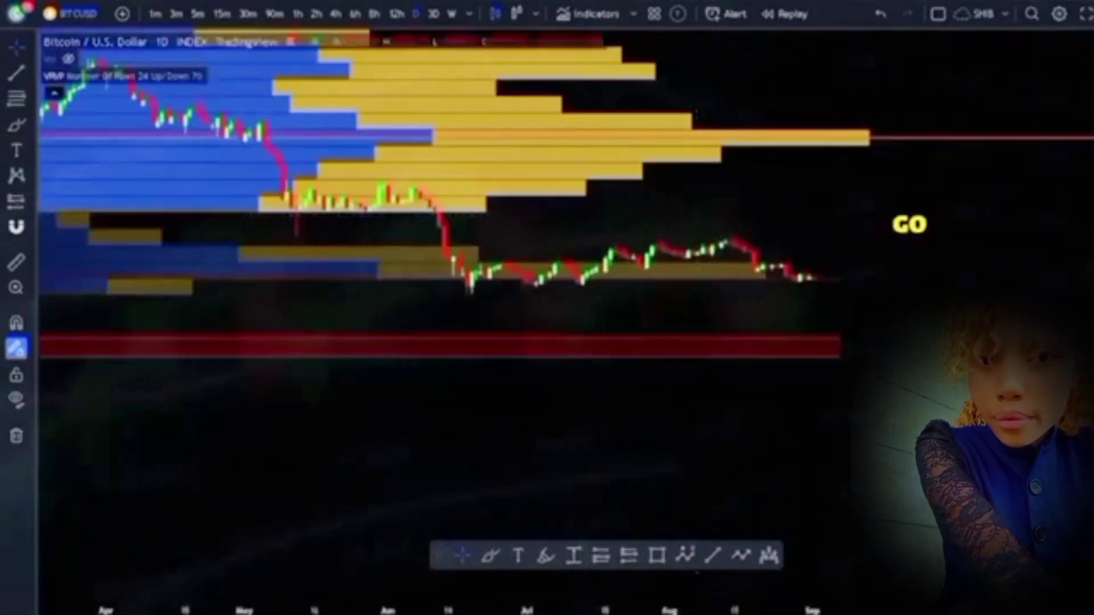
scroll(635, 464, up, 4)
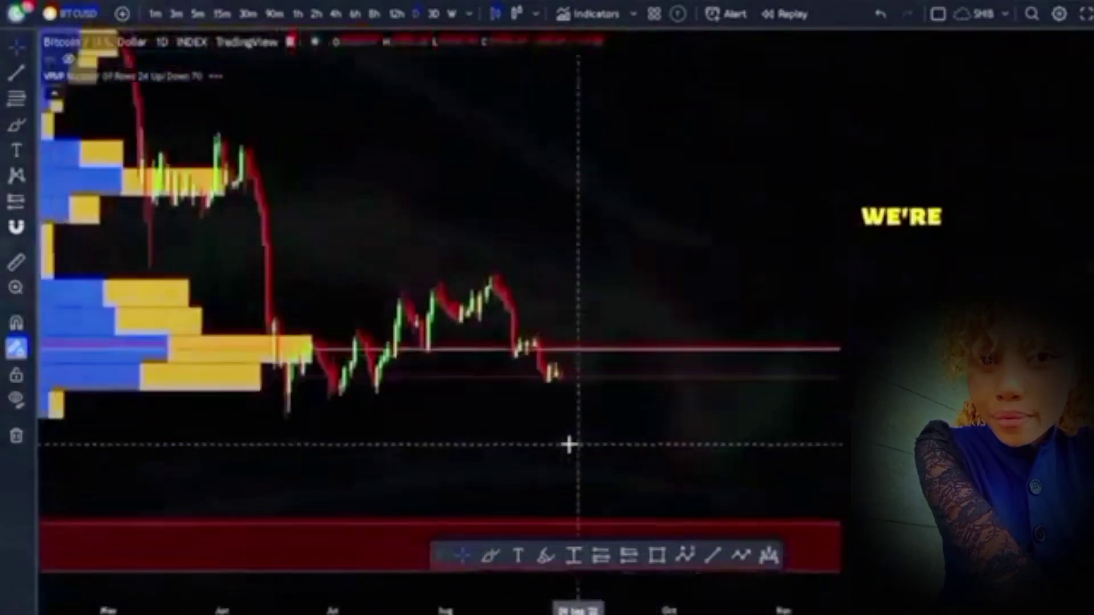
drag(614, 441, 642, 437)
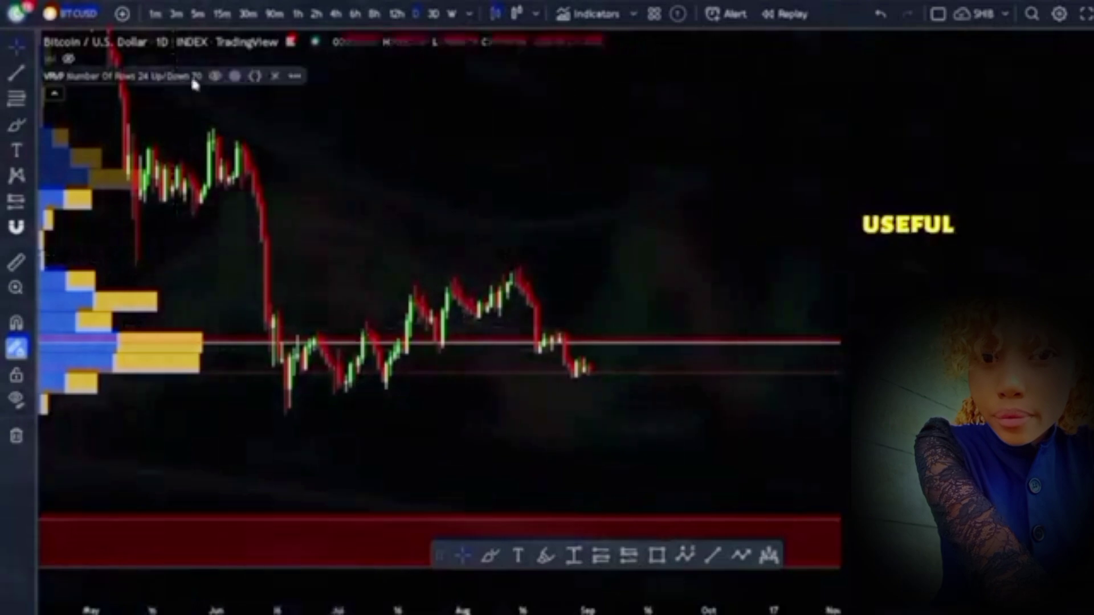
click(234, 75)
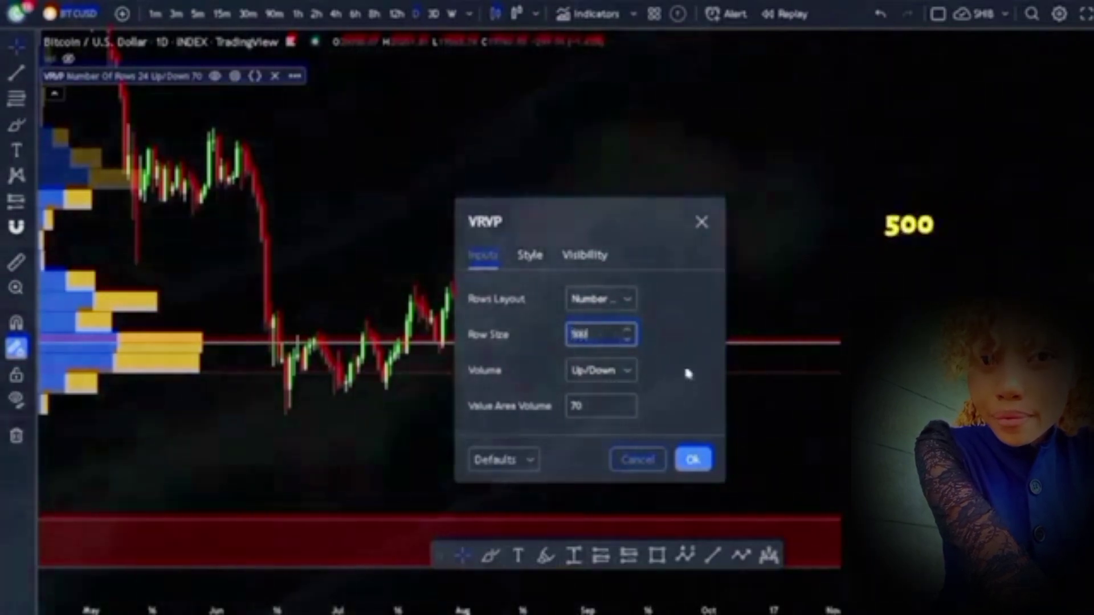
click(689, 461)
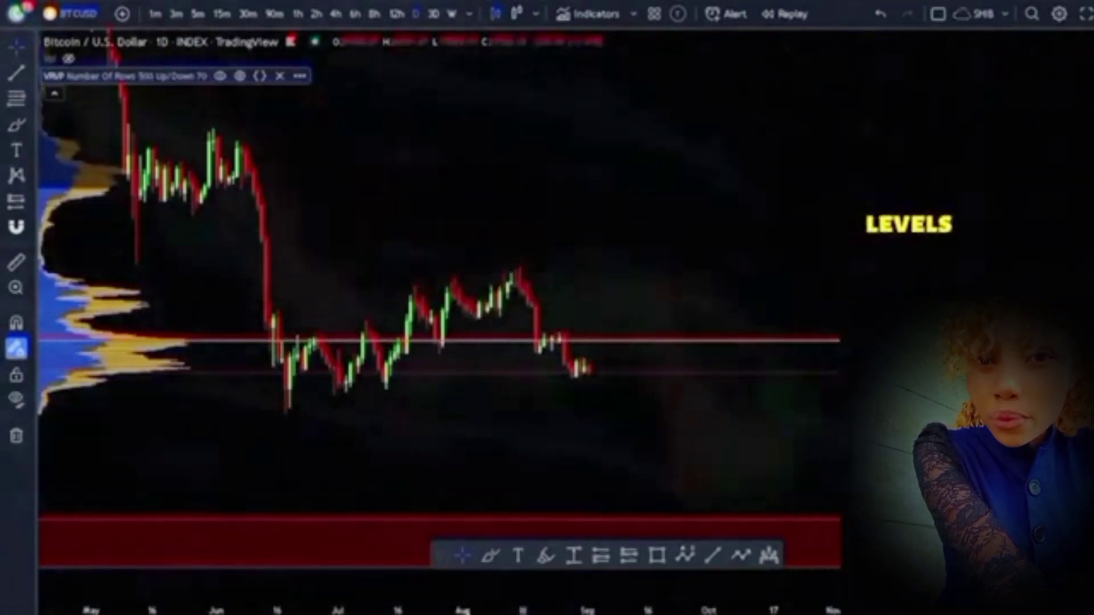
Brush-mark the profile's lowest bulge, the peak above it and the dip between peaks, with an arrow up to the point-of-control line.
scroll(438, 284, down, 5)
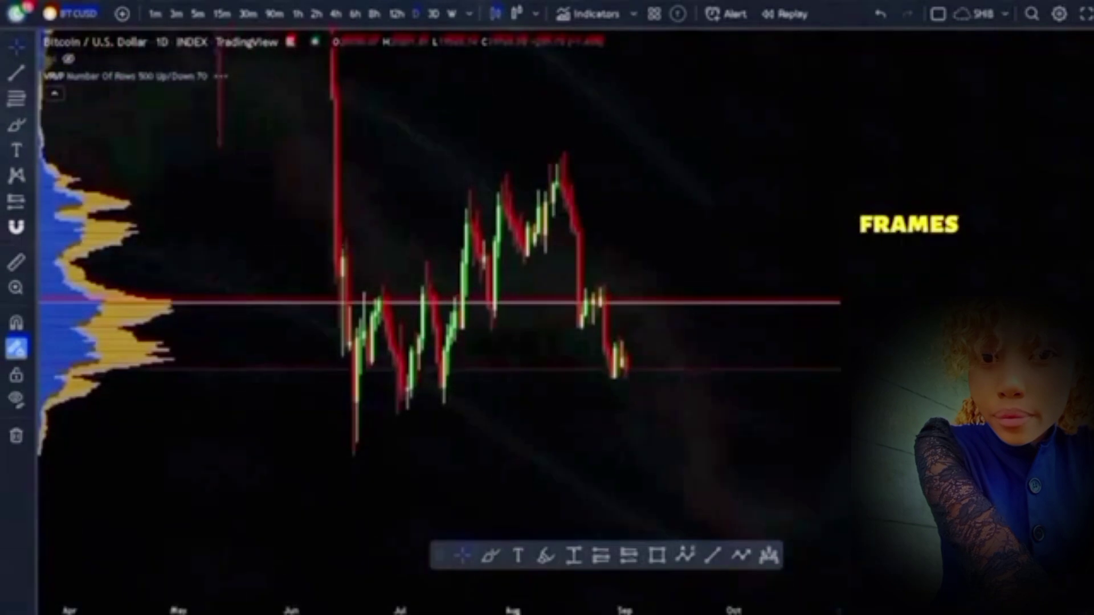
scroll(439, 285, down, 3)
scroll(439, 285, up, 5)
drag(374, 420, 416, 420)
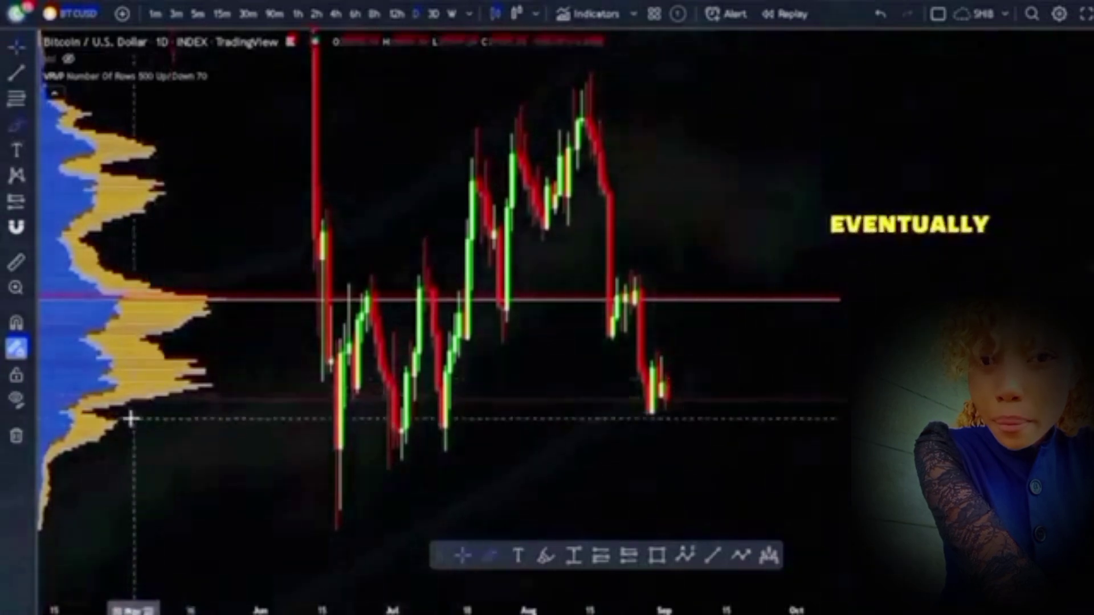
mouse_move(114, 418)
mouse_down()
mouse_move(103, 440)
mouse_move(129, 418)
mouse_up()
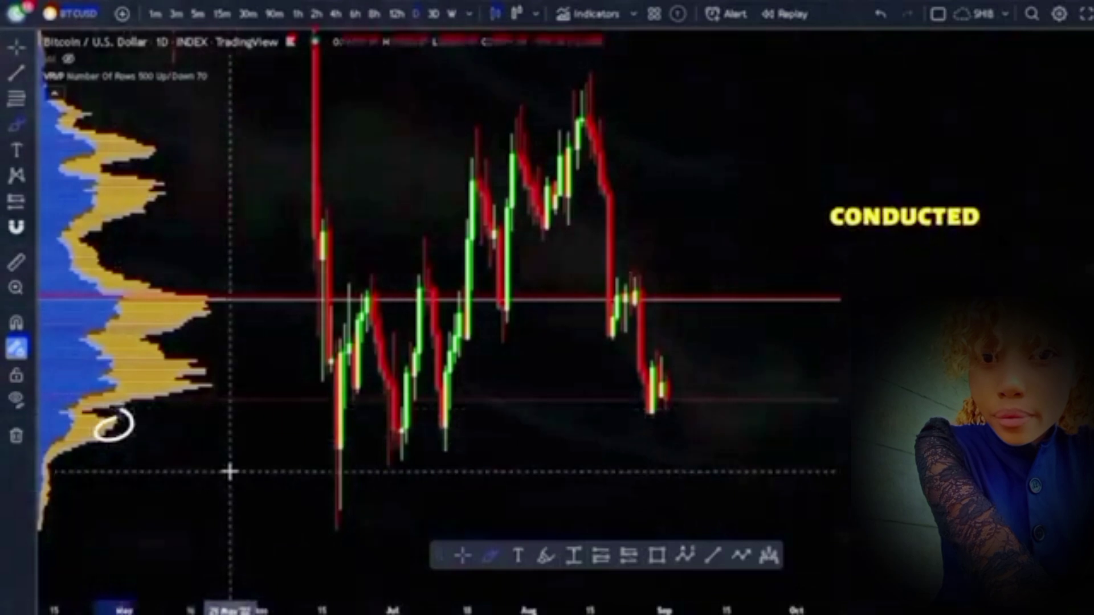
key(ctrl+z)
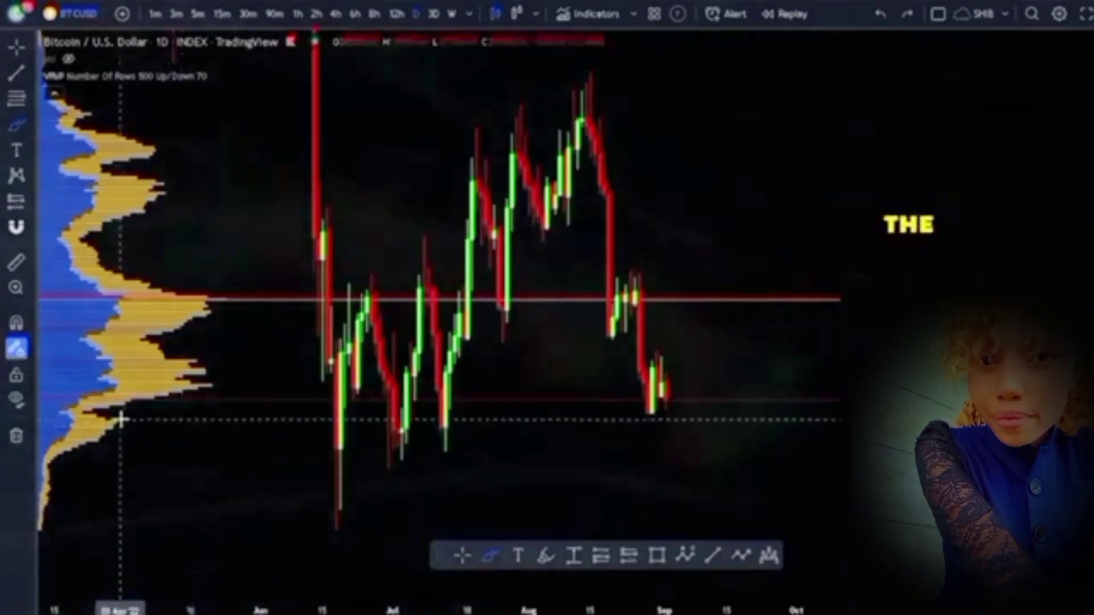
drag(121, 421, 171, 423)
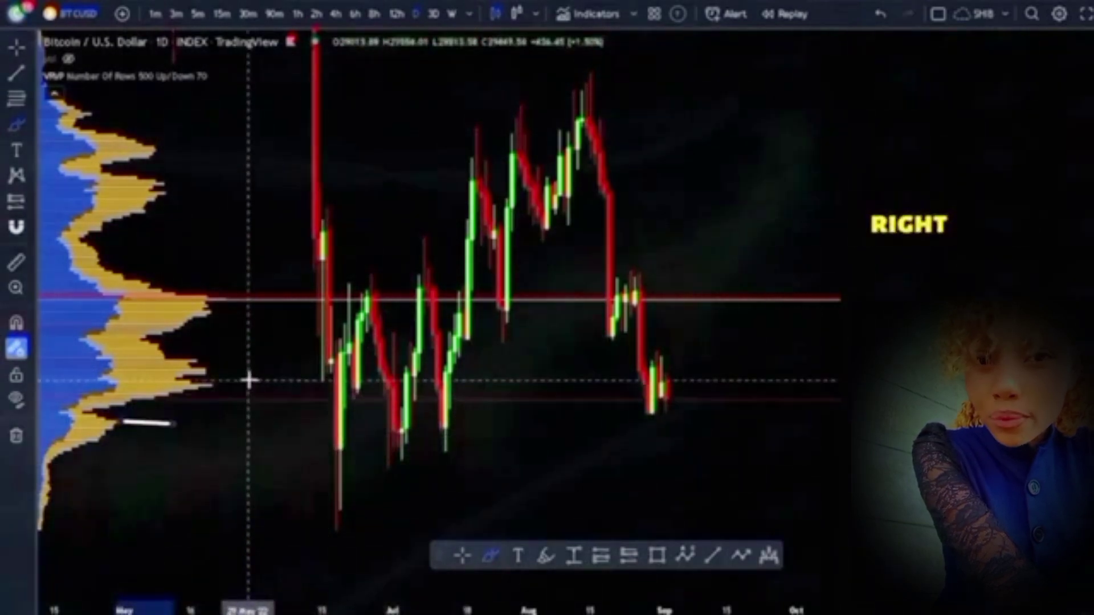
mouse_move(224, 377)
mouse_down()
mouse_move(251, 386)
mouse_move(231, 400)
mouse_up()
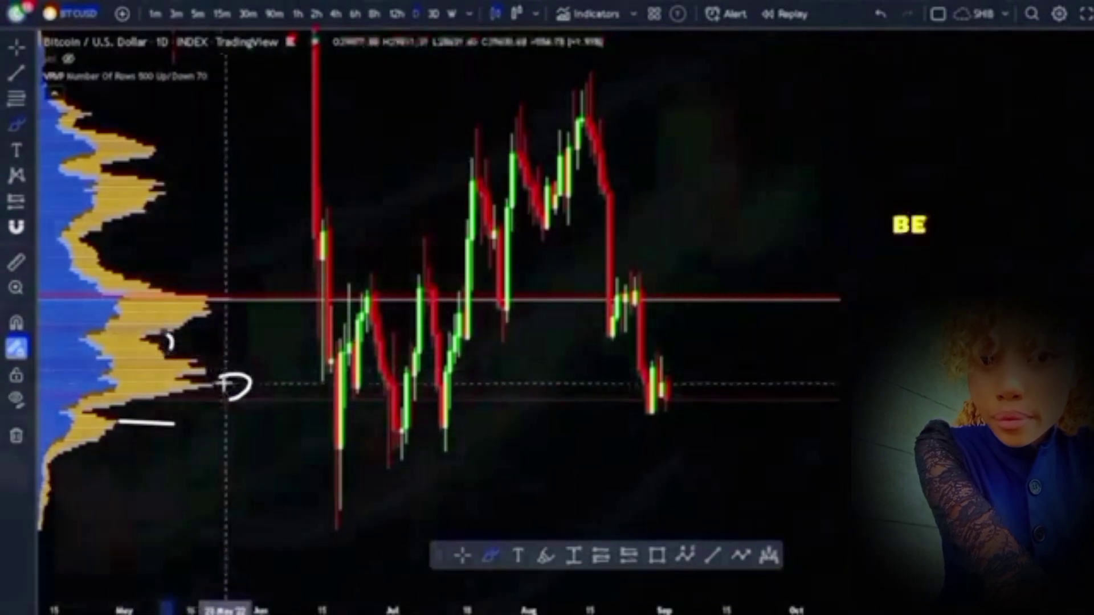
mouse_move(228, 387)
mouse_down()
mouse_move(261, 318)
mouse_move(278, 321)
mouse_up()
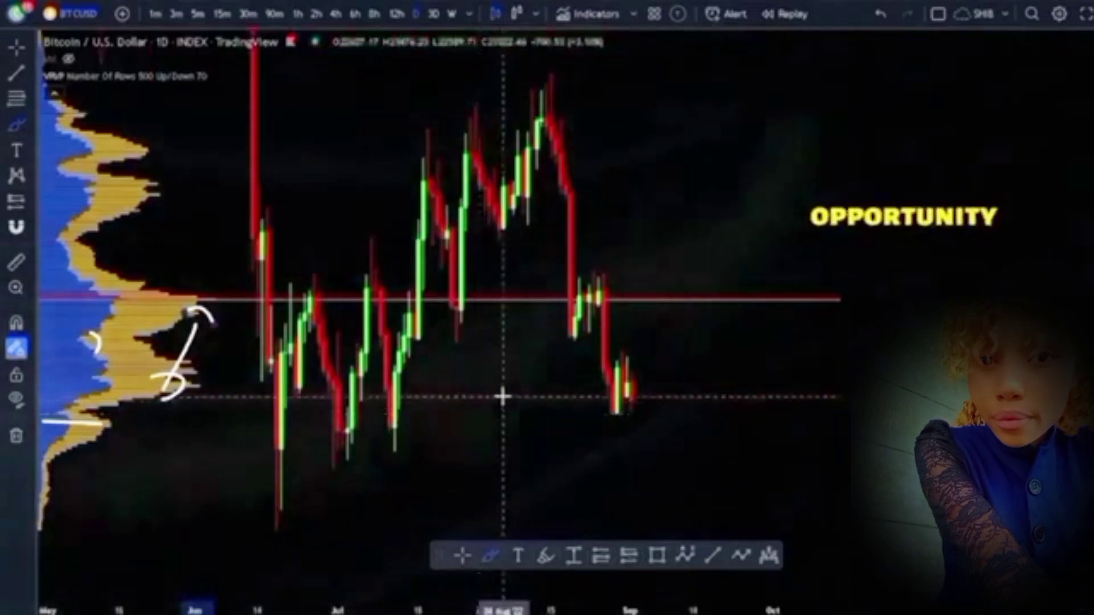
Sketch a projected price path from the last candle up to the point-of-control line and back down, and arc over the earlier candles at that line.
mouse_move(636, 383)
mouse_down()
mouse_move(660, 297)
mouse_move(674, 294)
mouse_move(661, 300)
mouse_move(674, 354)
mouse_move(721, 430)
mouse_move(740, 429)
mouse_up()
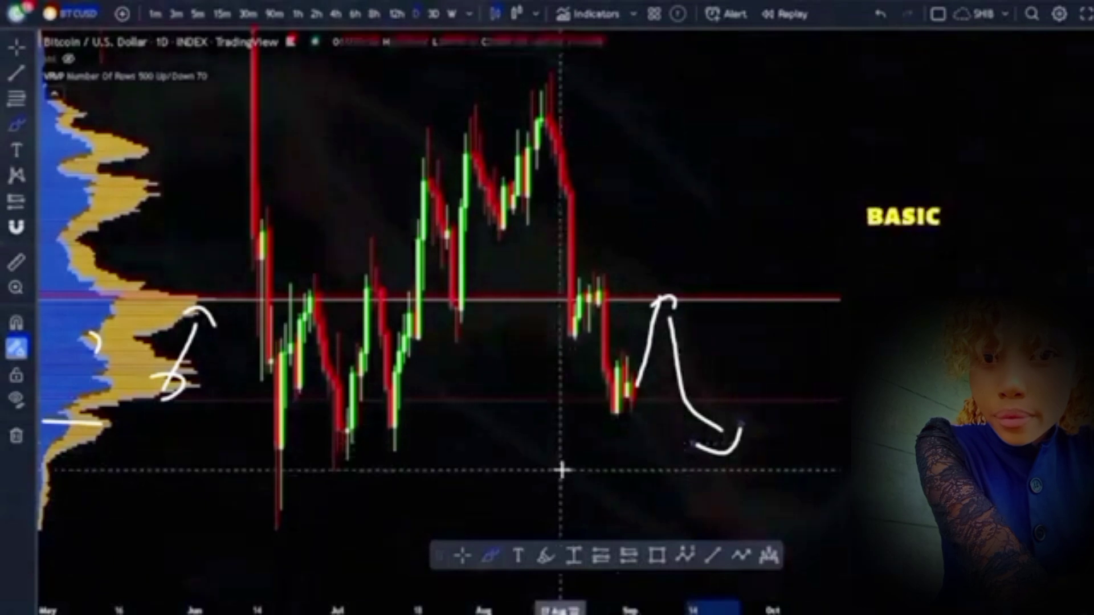
mouse_move(570, 287)
mouse_down()
mouse_move(630, 255)
mouse_move(624, 293)
mouse_up()
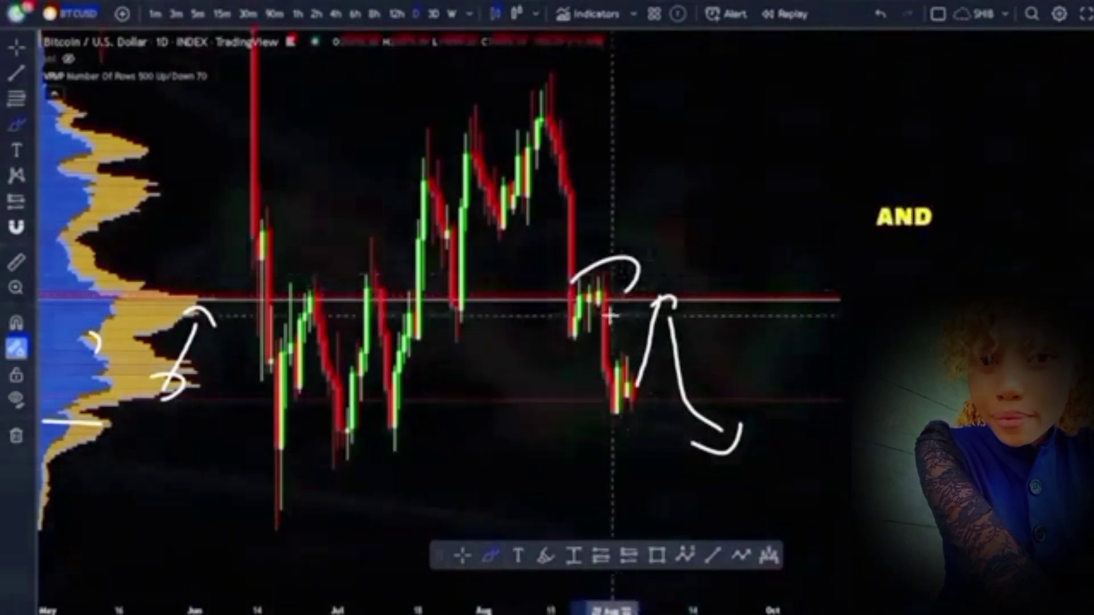